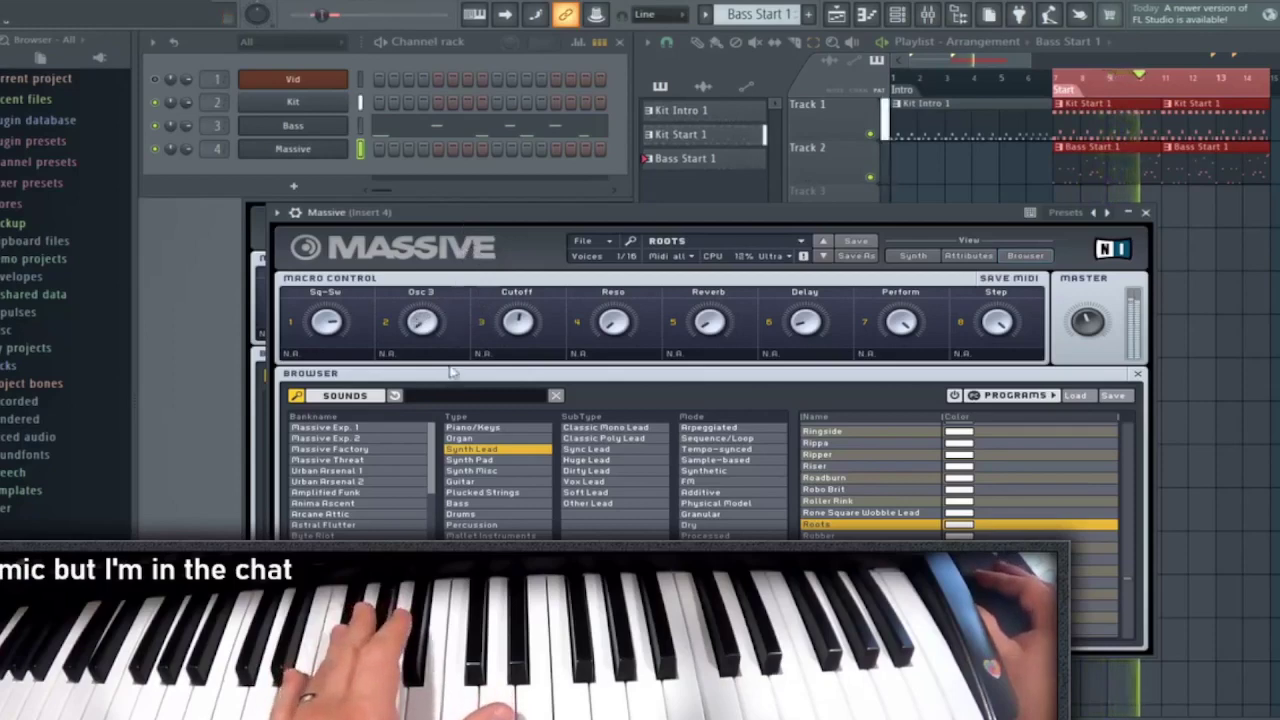
Close the Massive window and lower the volume of insert 4 in the mixer
click(1147, 213)
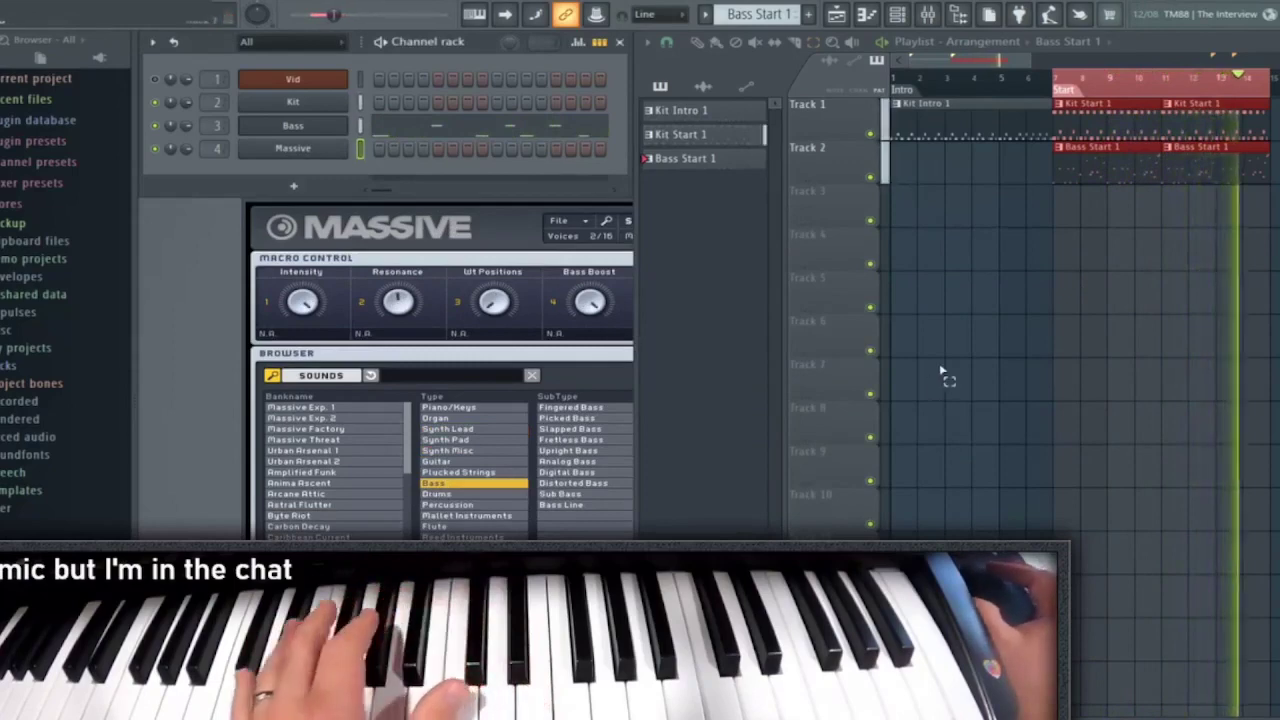
click(928, 15)
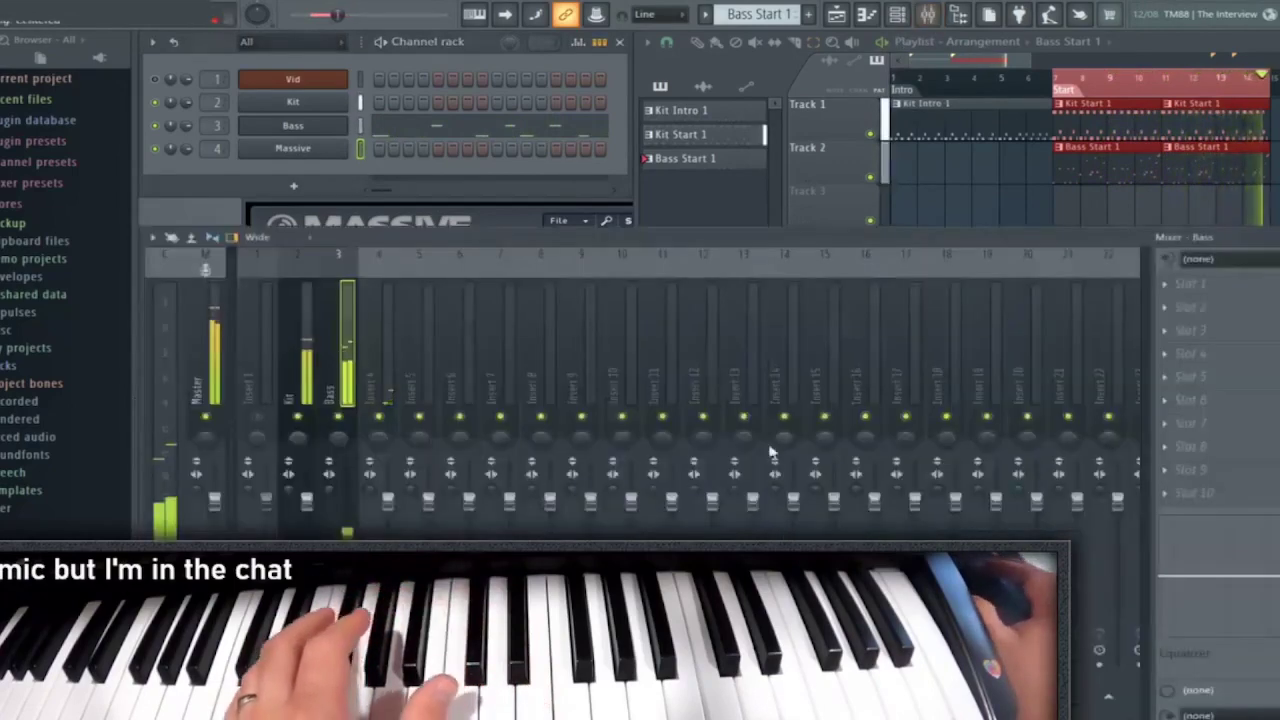
click(390, 524)
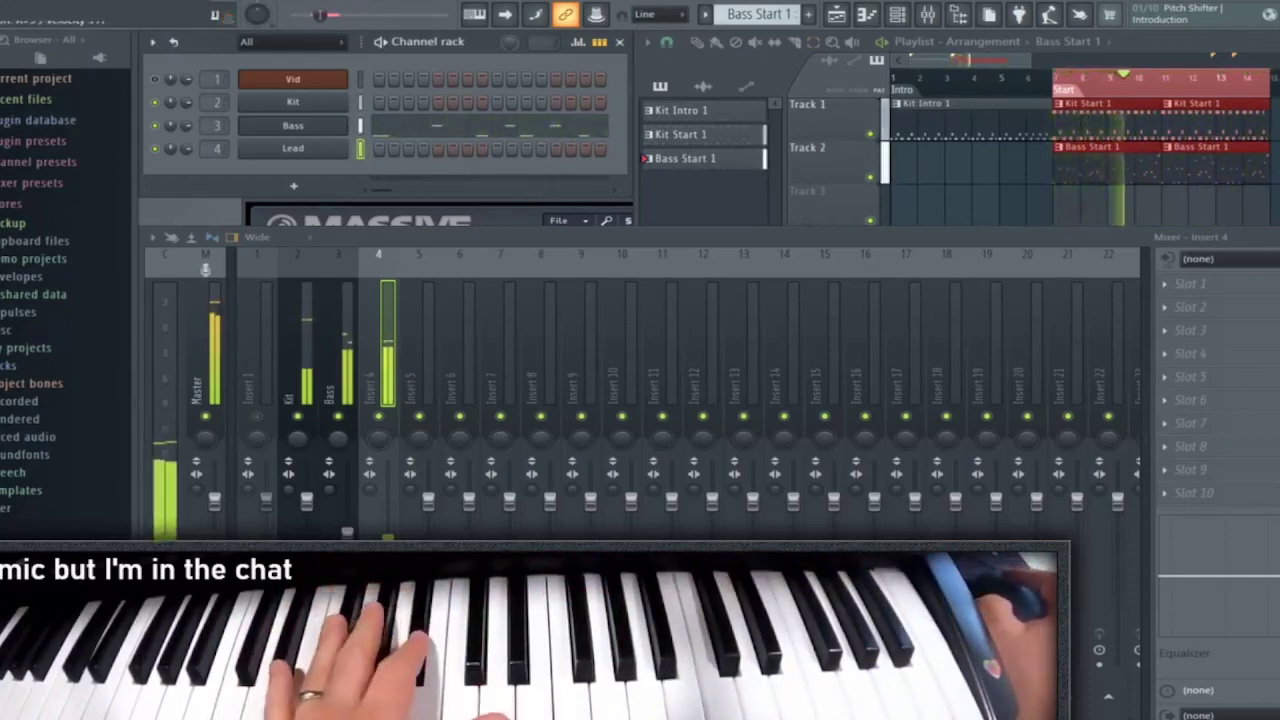
Inspect the second L2 Stereo limiter on the mixer's Master track and close its window
click(1208, 47)
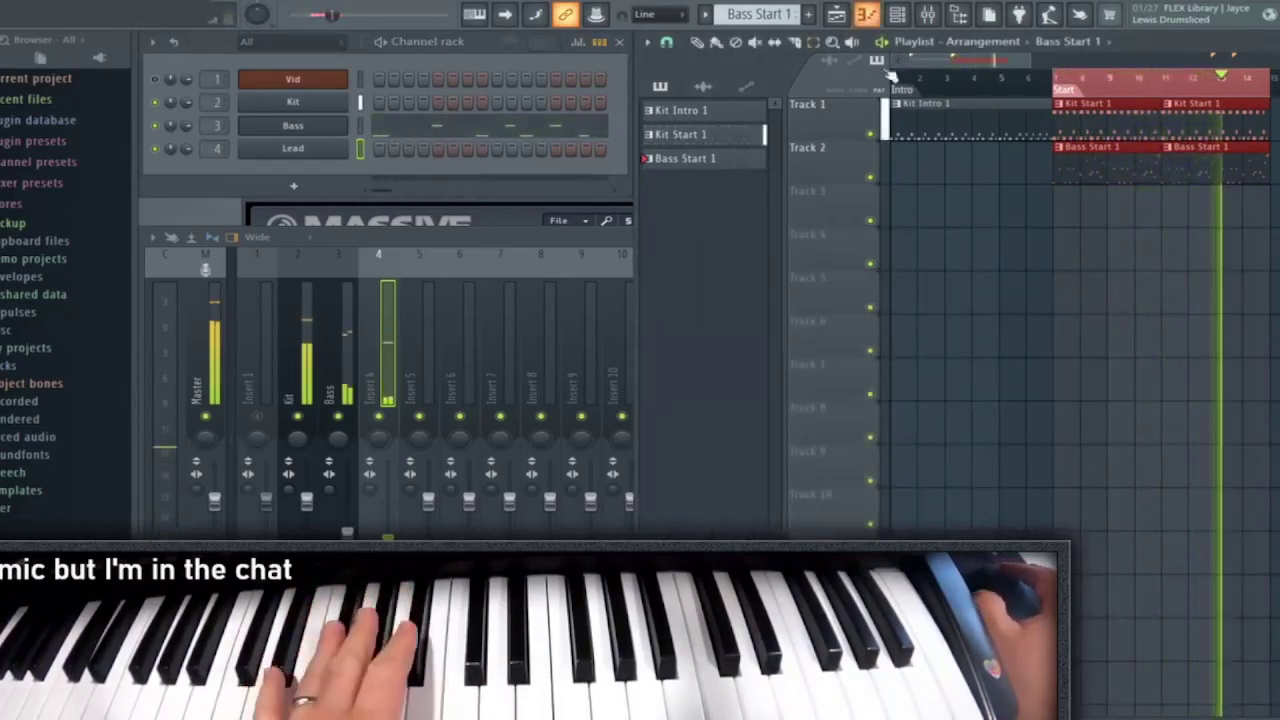
click(930, 18)
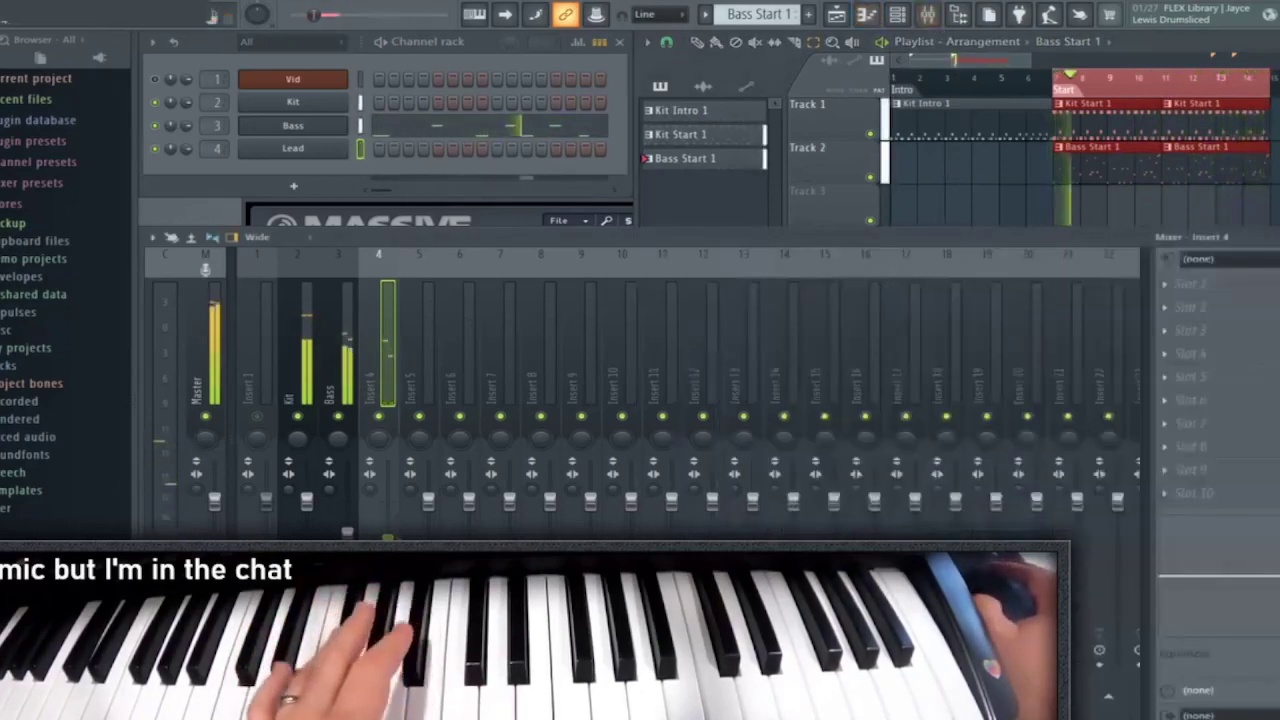
click(218, 396)
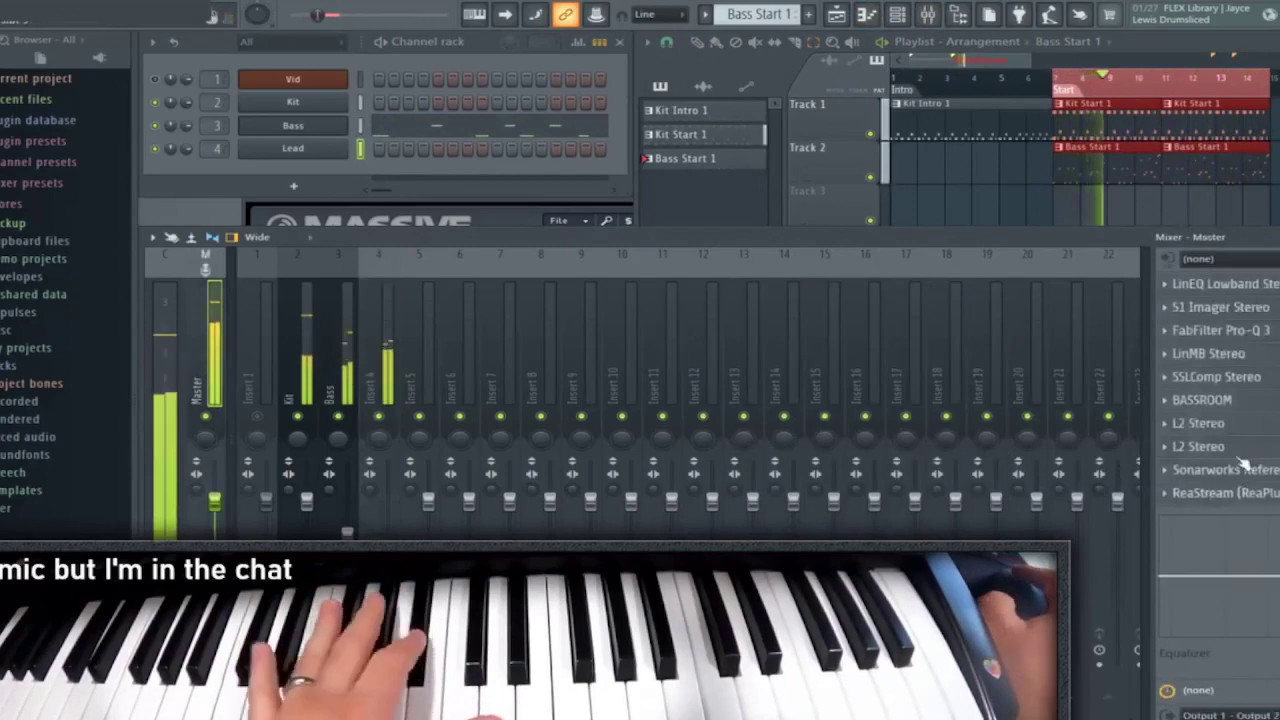
click(1228, 450)
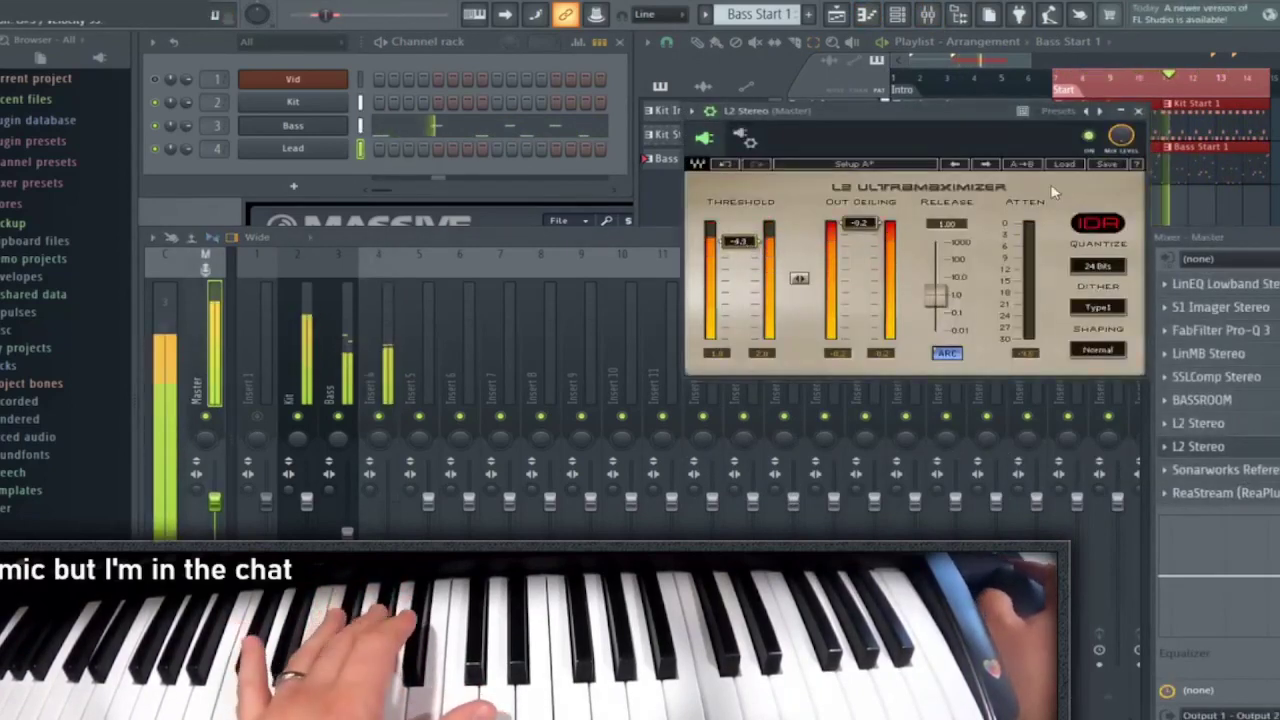
key(Escape)
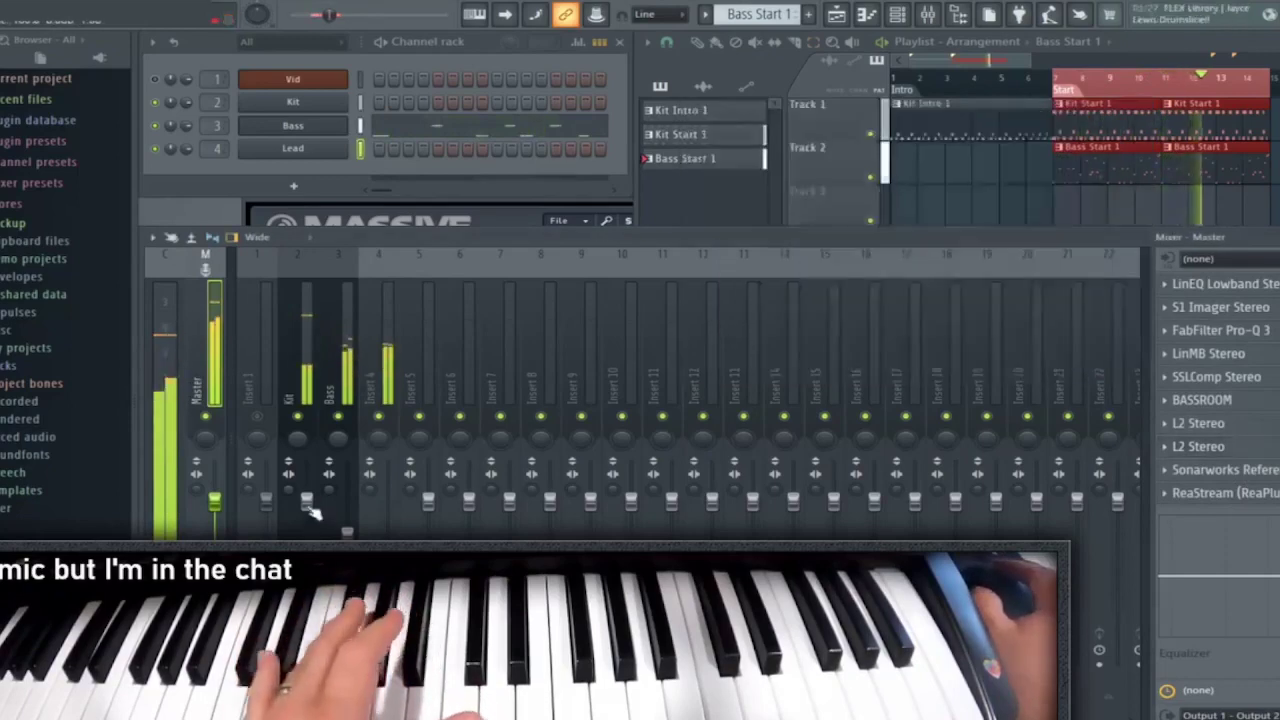
Link the Lead channel to mixer insert 4 and hide the mixer
click(380, 390)
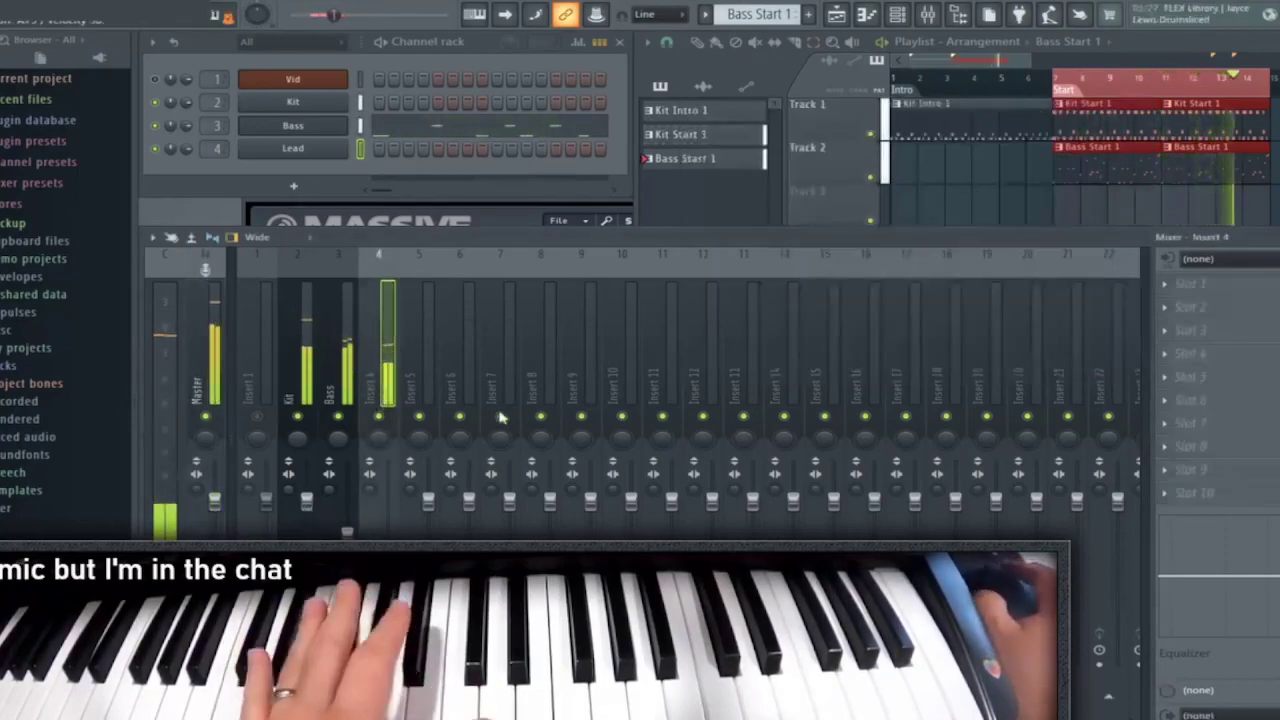
key(ctrl+l)
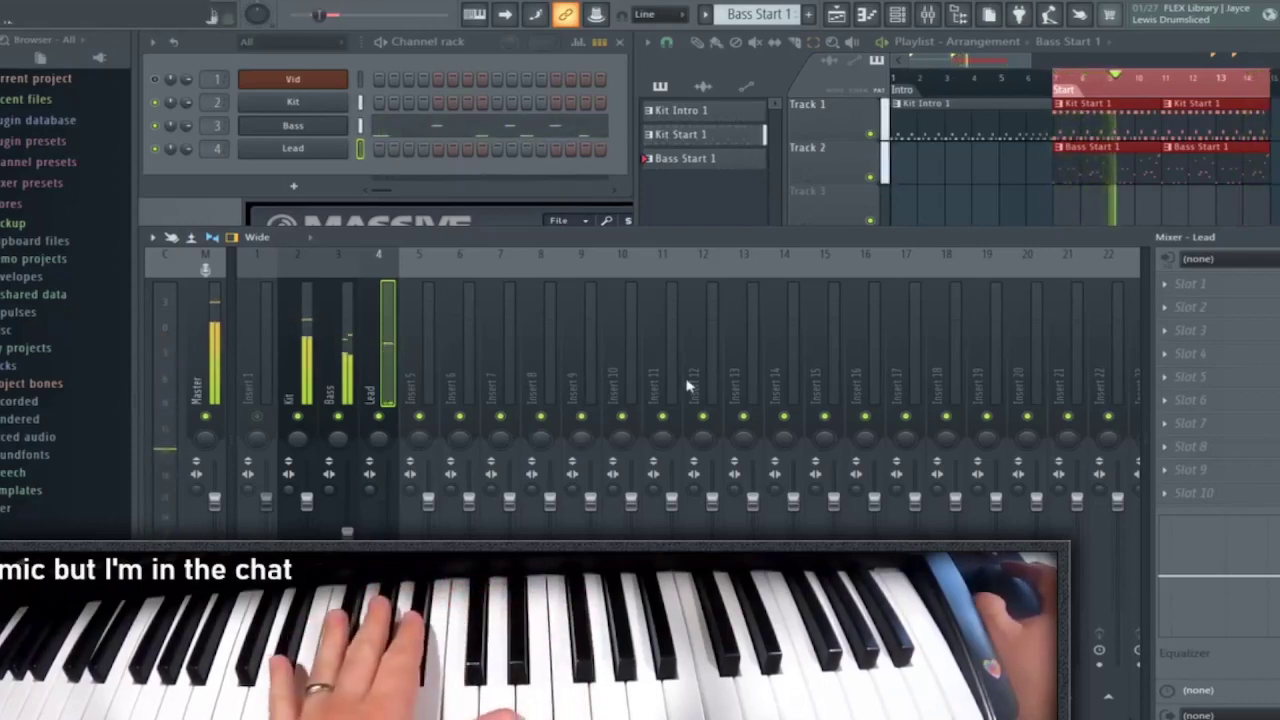
key(F9)
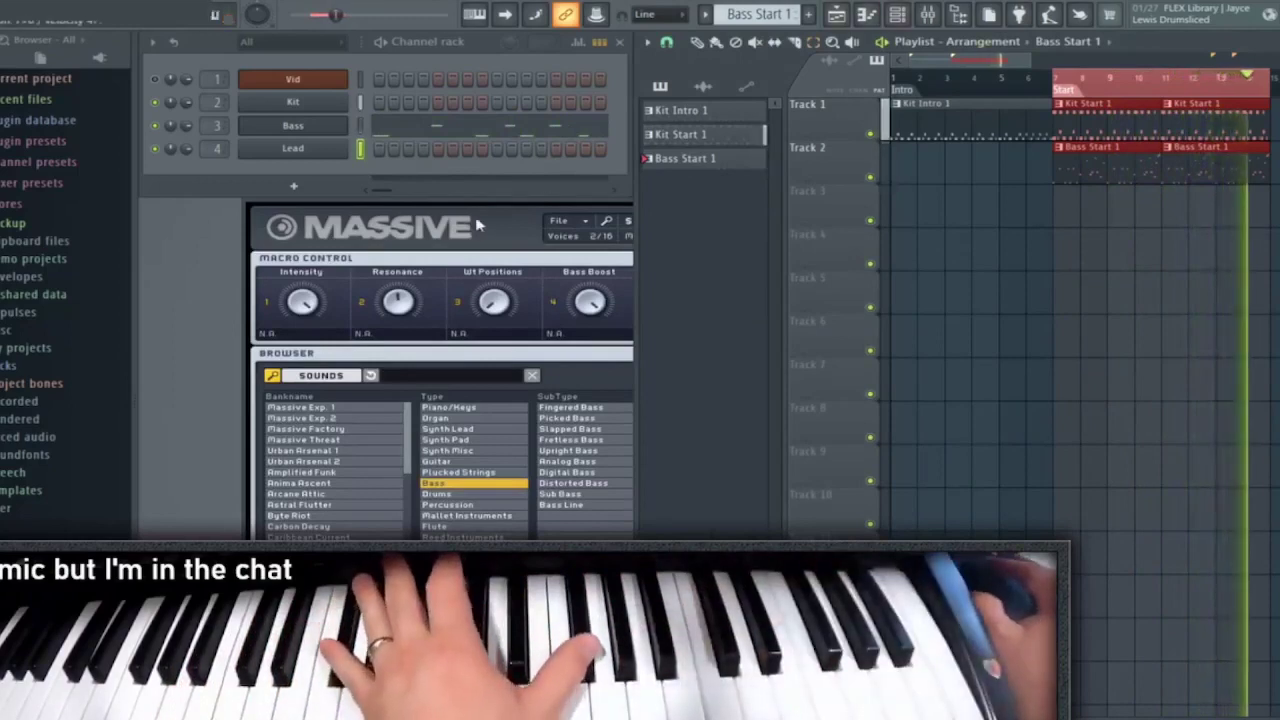
Try the Silver Days and Silver Dust presets in the Bass channel's Massive
click(505, 223)
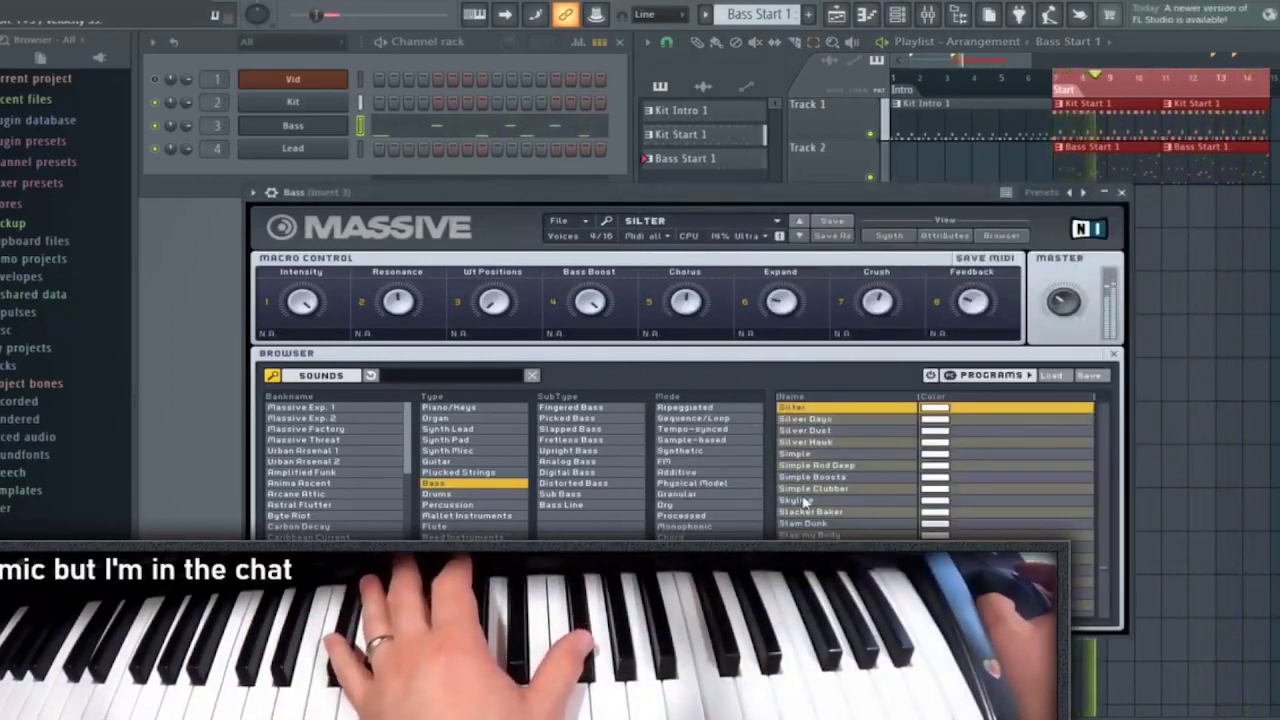
scroll(805, 500, up, 1)
click(808, 409)
click(815, 431)
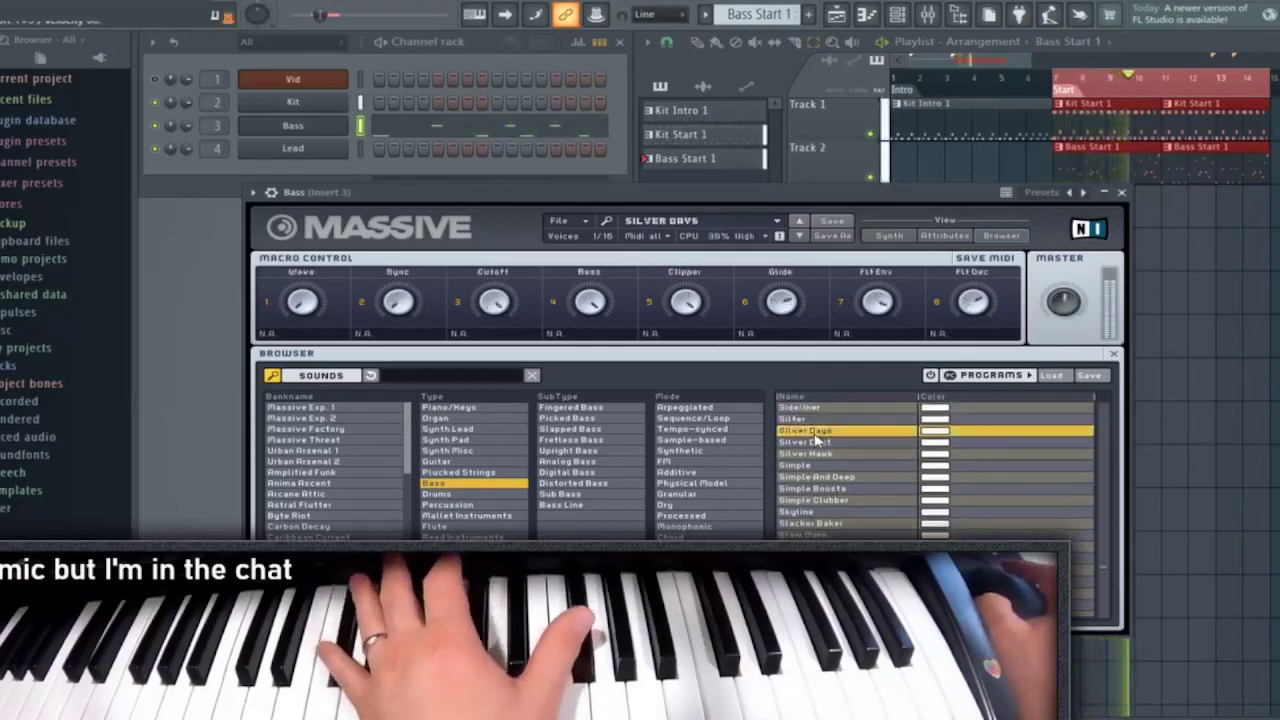
click(815, 442)
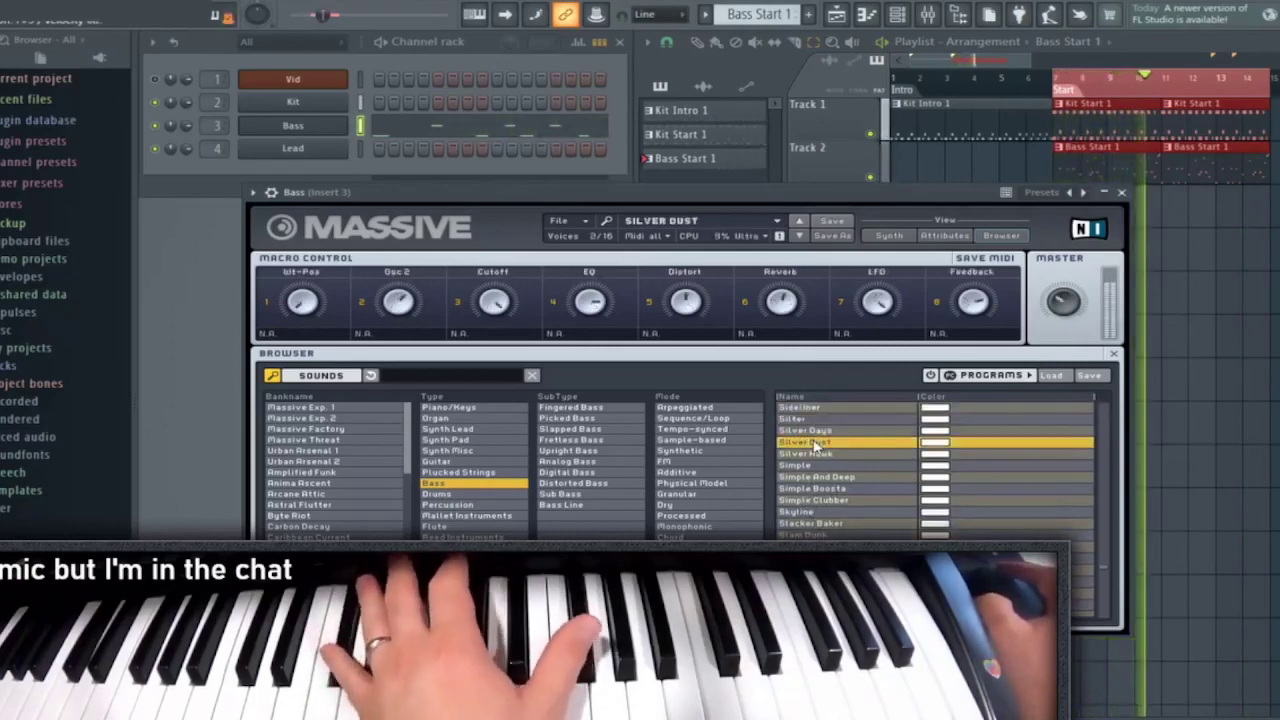
Filter the Bass channel's Massive presets by Synth Lead, return to the Bass type and load the Silter preset
click(458, 428)
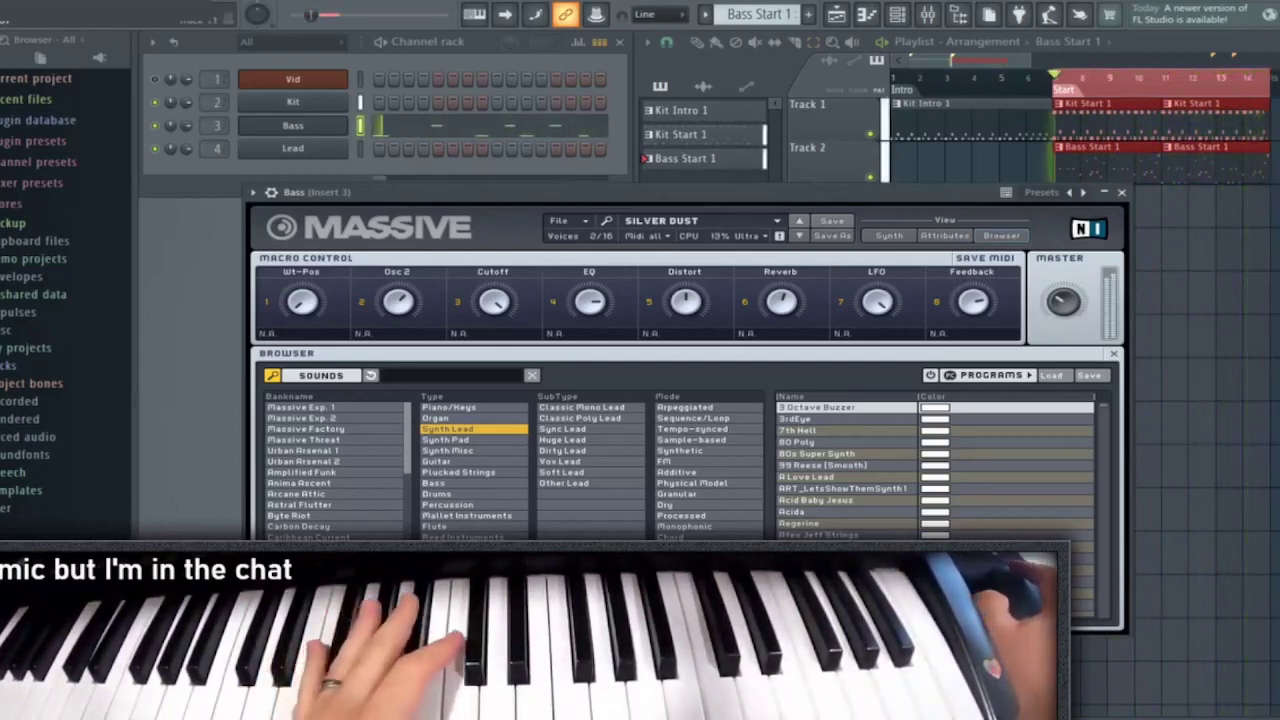
click(453, 485)
drag(1106, 420, 1101, 583)
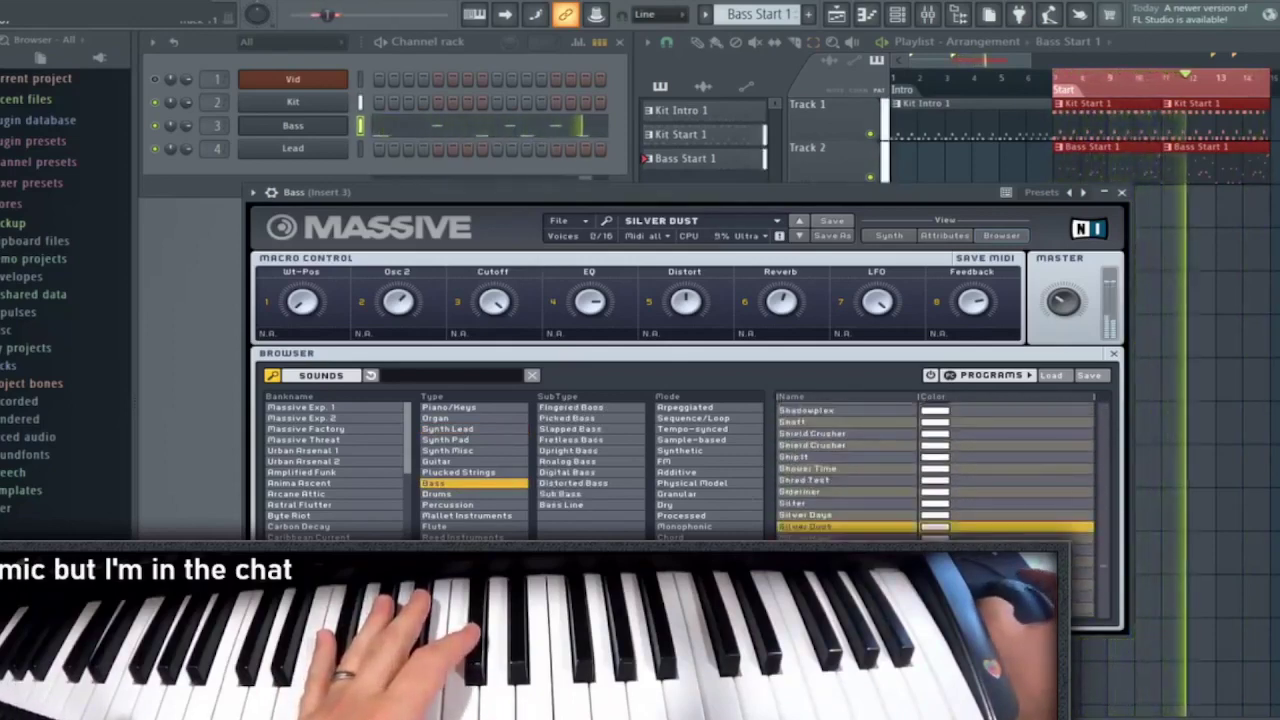
click(799, 221)
click(799, 221)
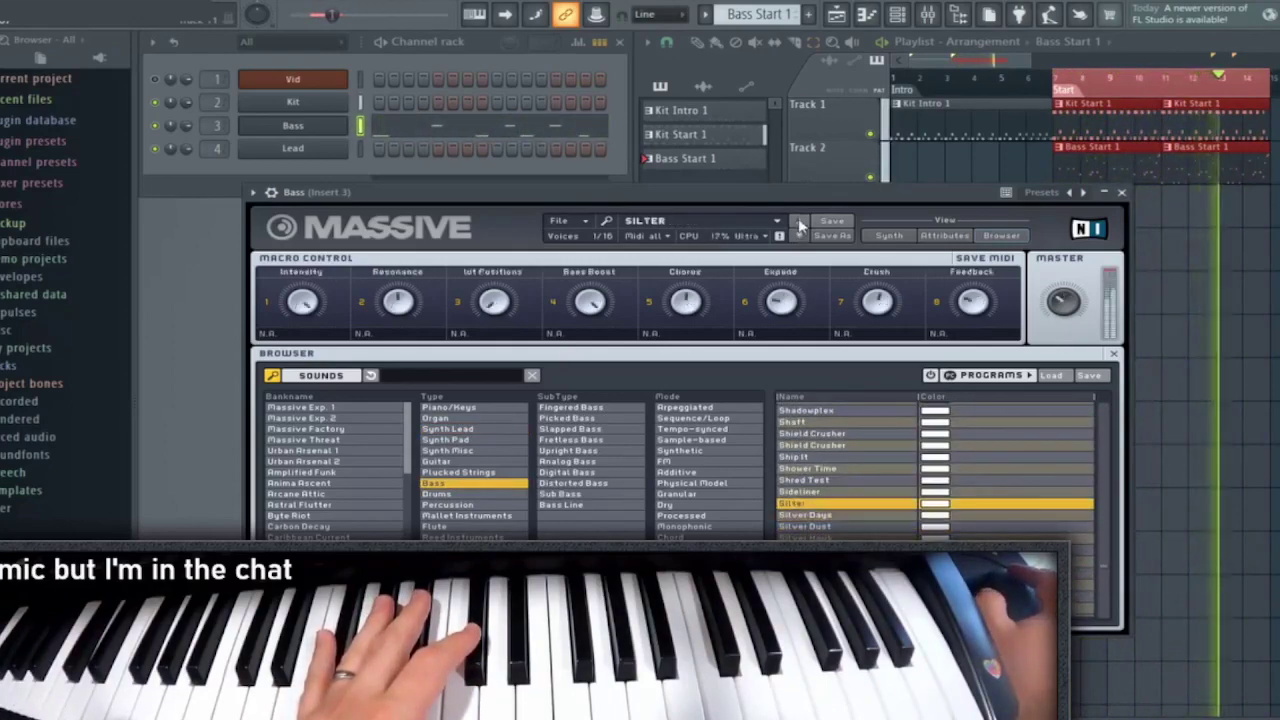
Try the Sideliner and Shred Test presets for the bass and go back to Silter
click(799, 222)
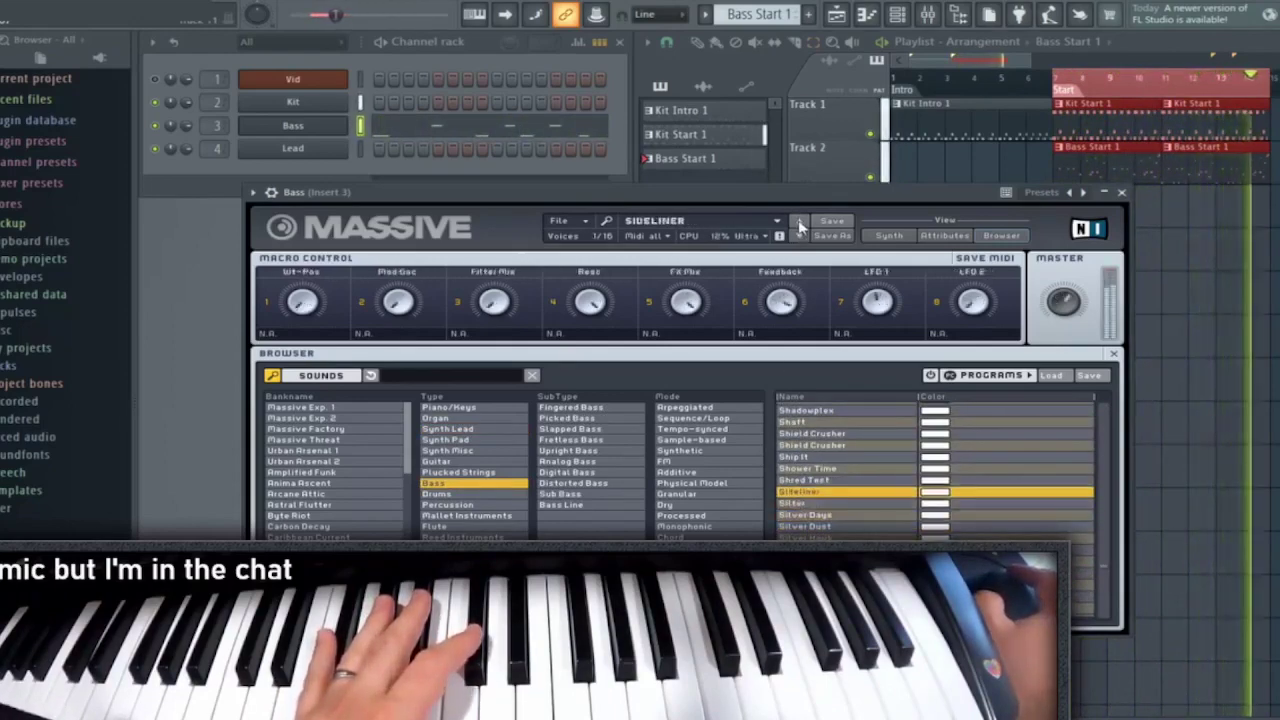
click(799, 222)
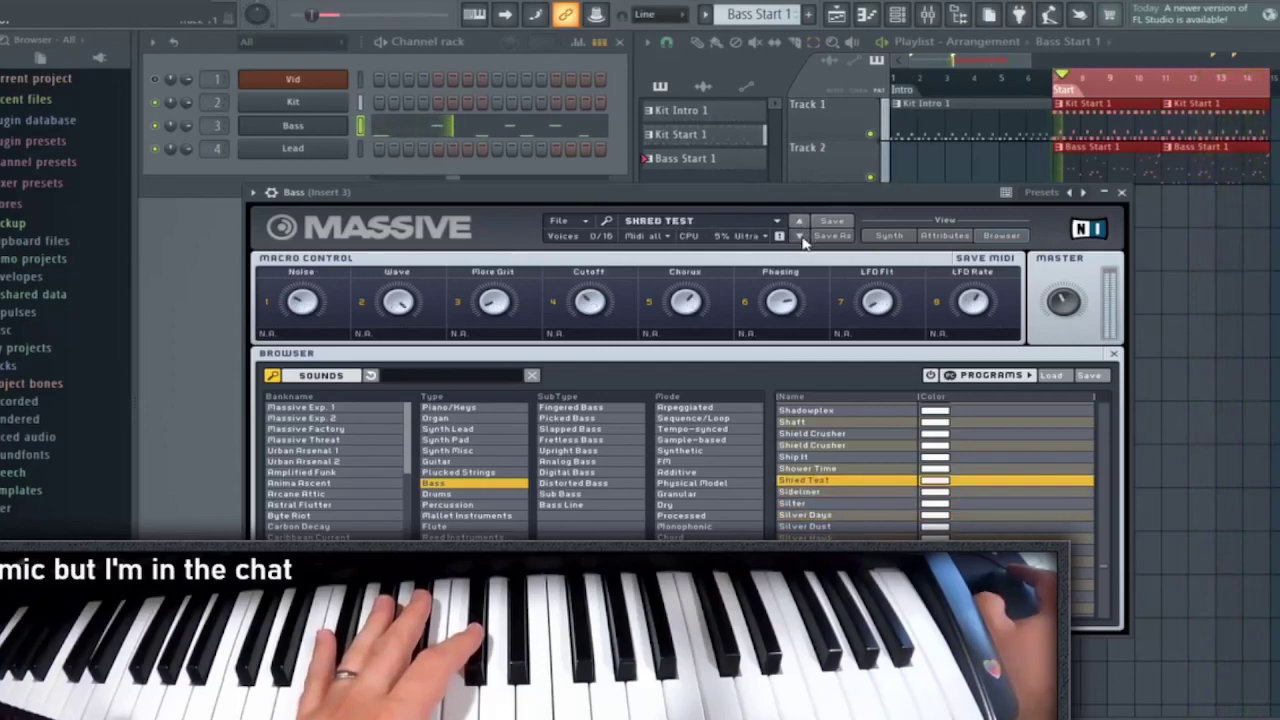
click(800, 237)
click(800, 237)
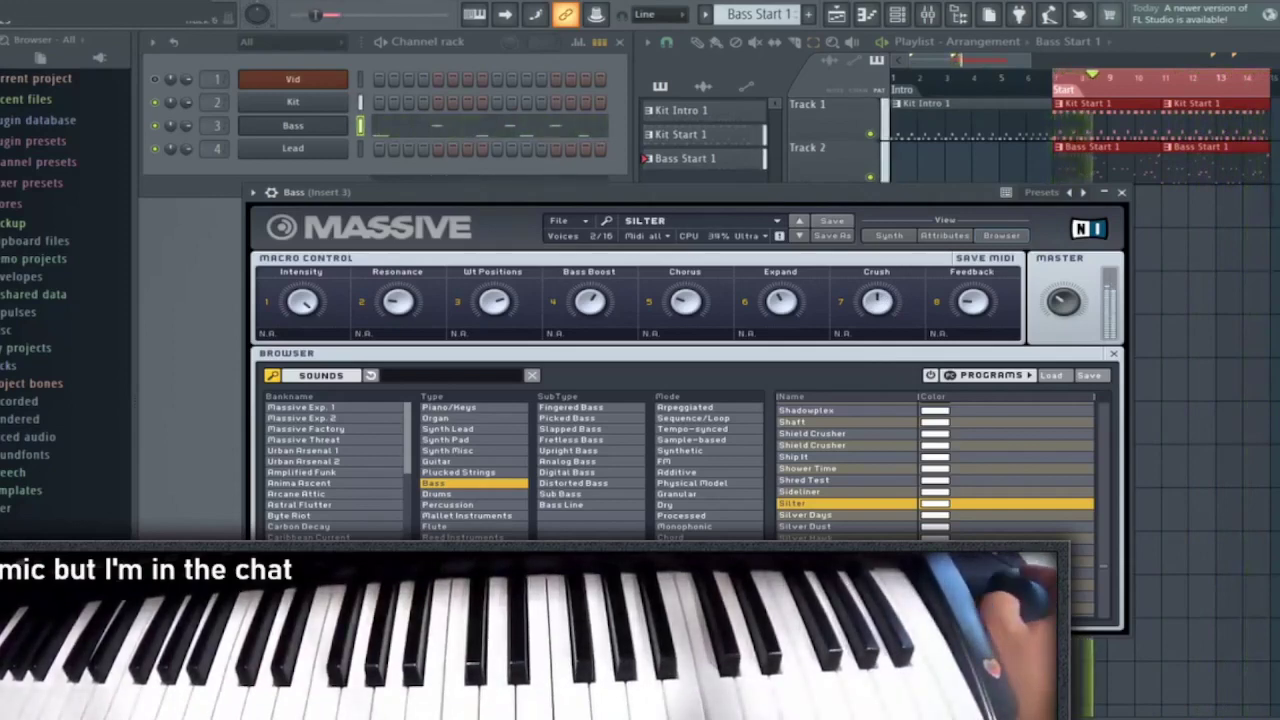
Select the Lead channel and lower the Lead track's volume further in the mixer
click(361, 148)
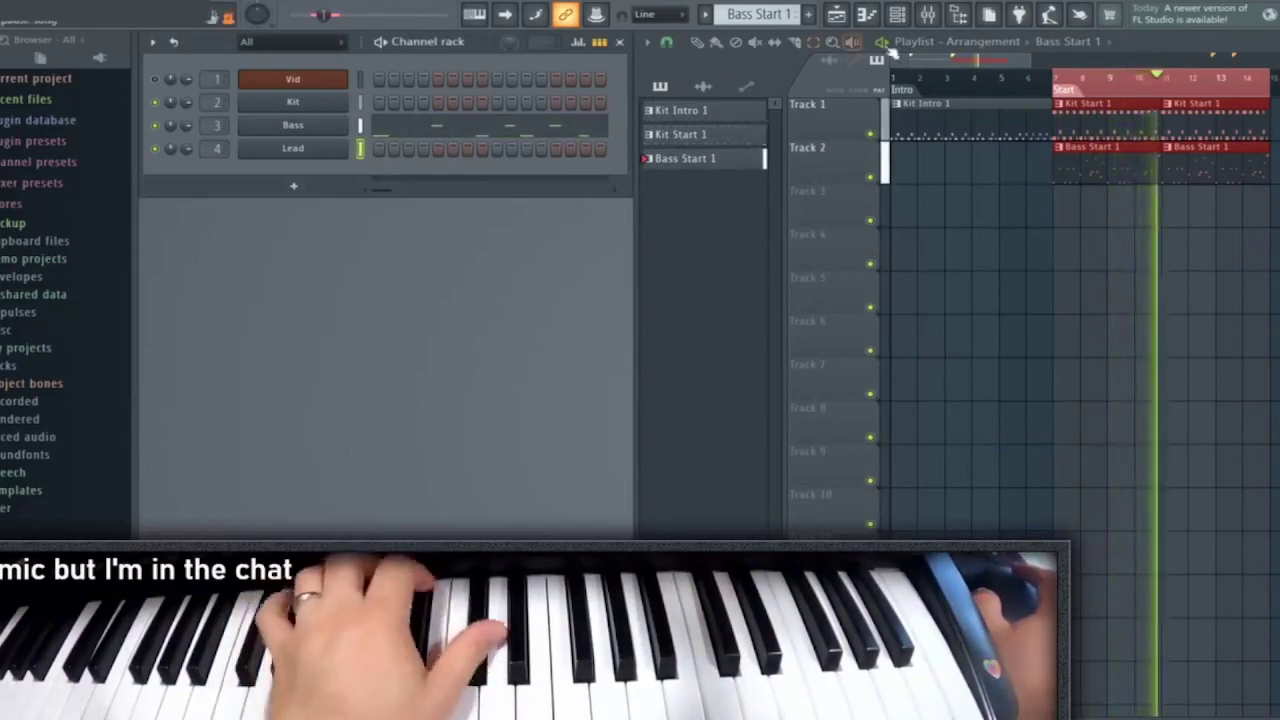
click(927, 14)
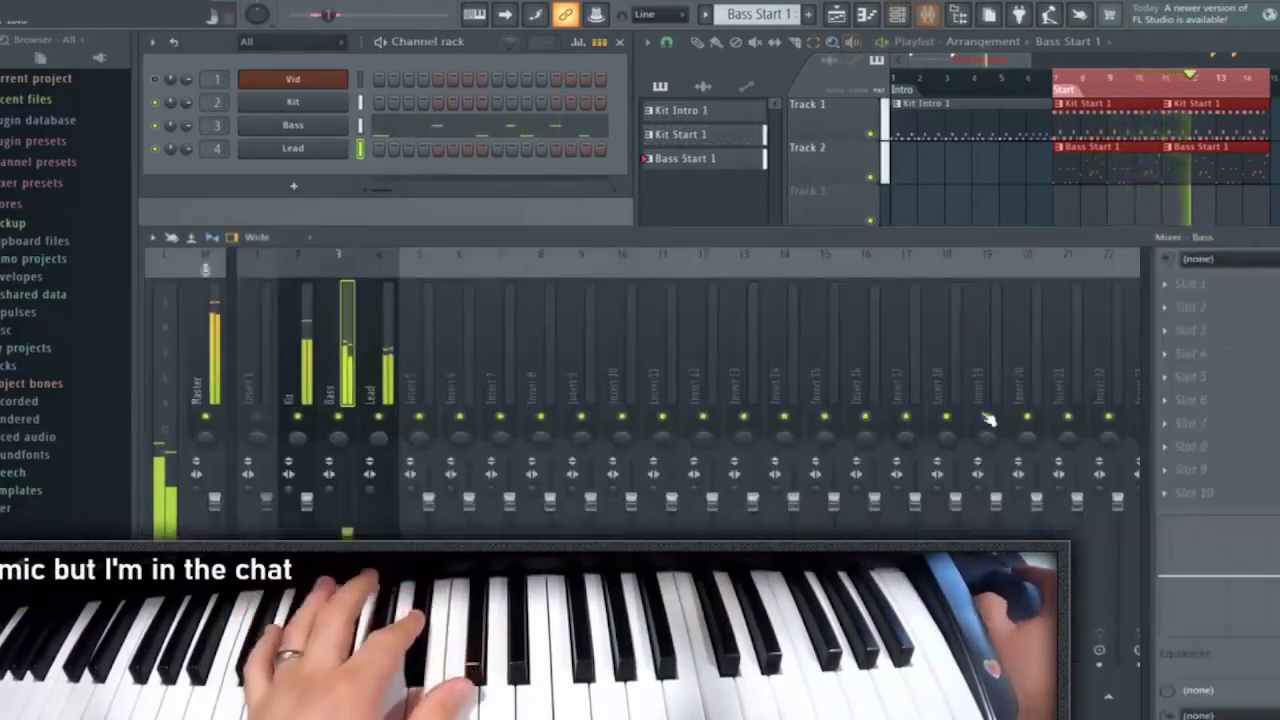
click(392, 533)
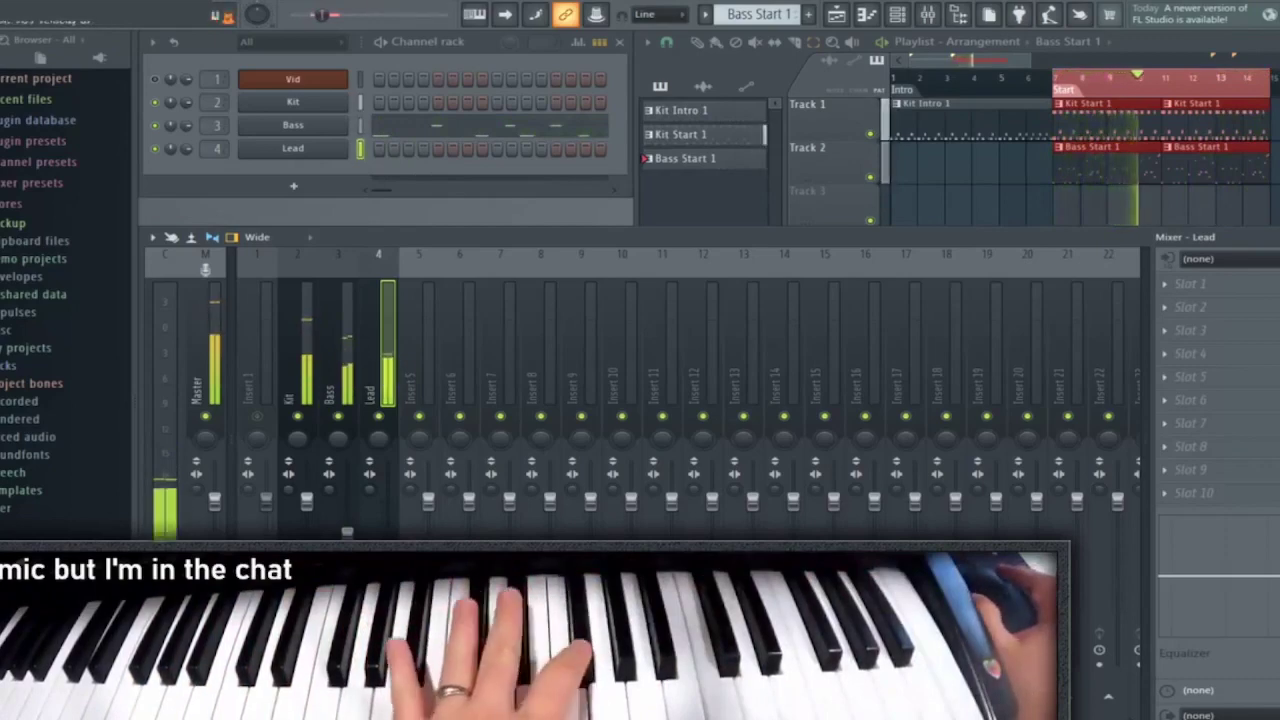
Open the Lead channel's Massive in Synth view and show its general OSC settings
click(340, 155)
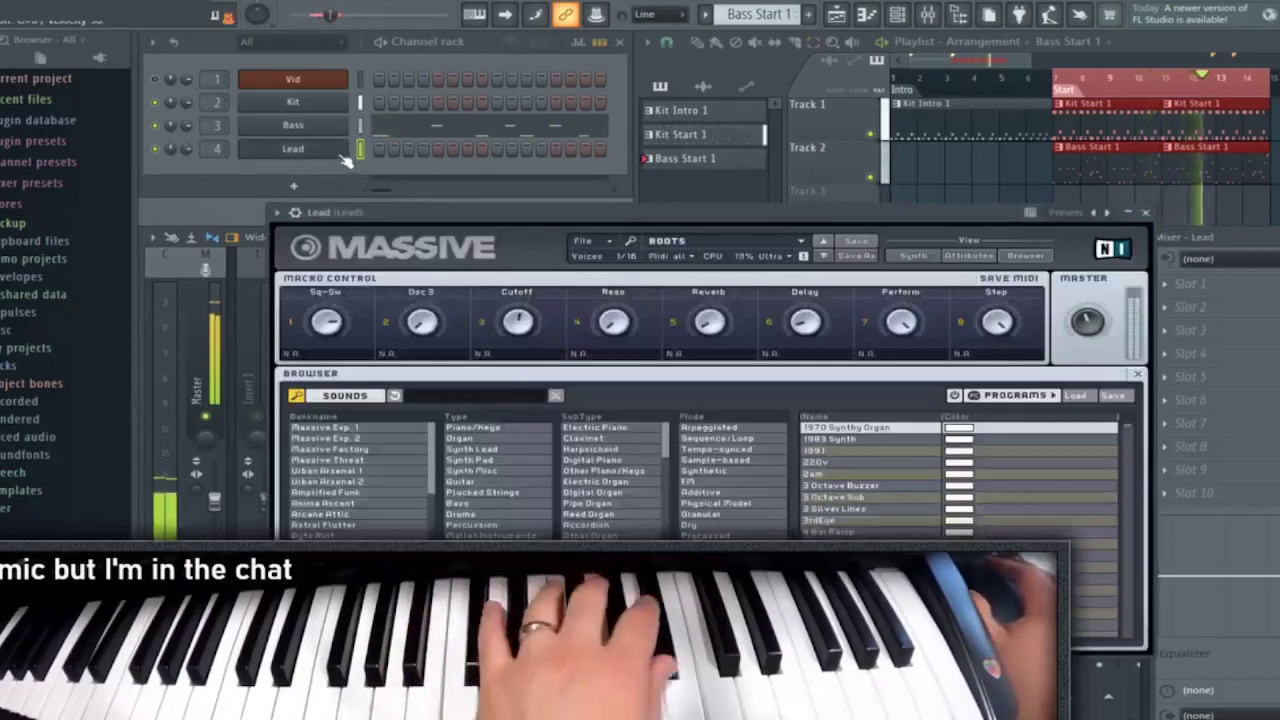
click(913, 256)
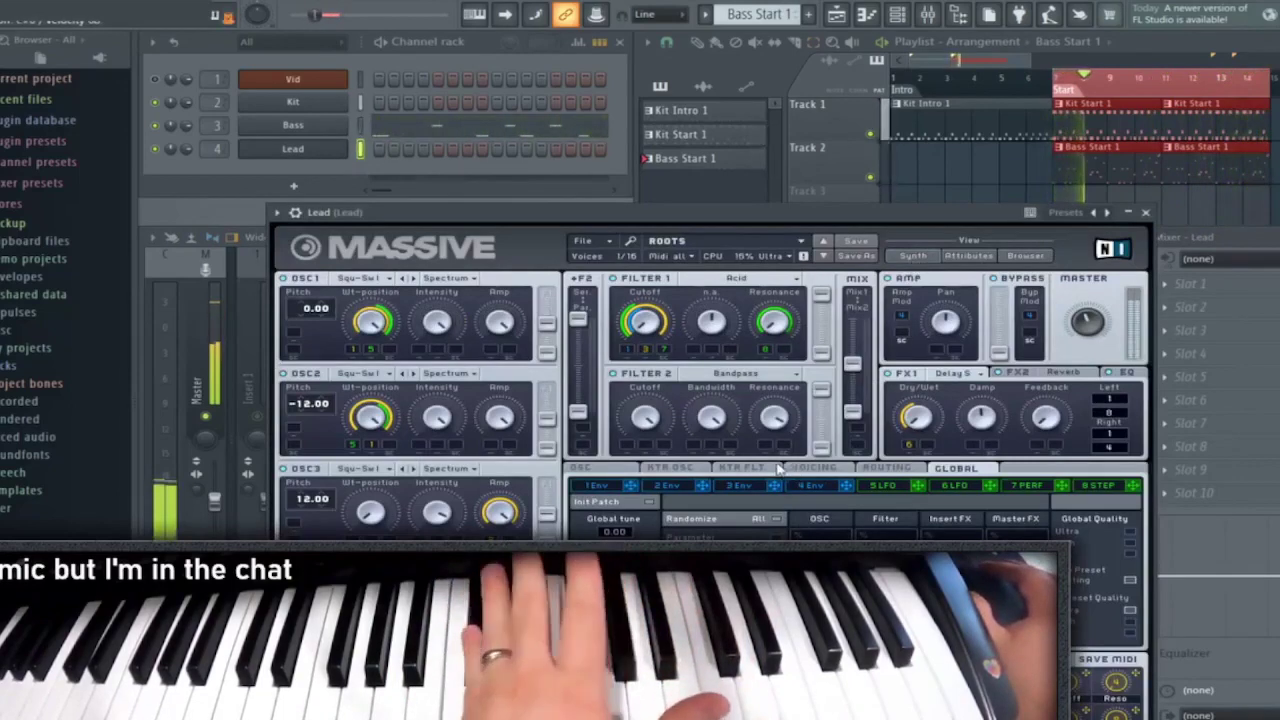
click(582, 468)
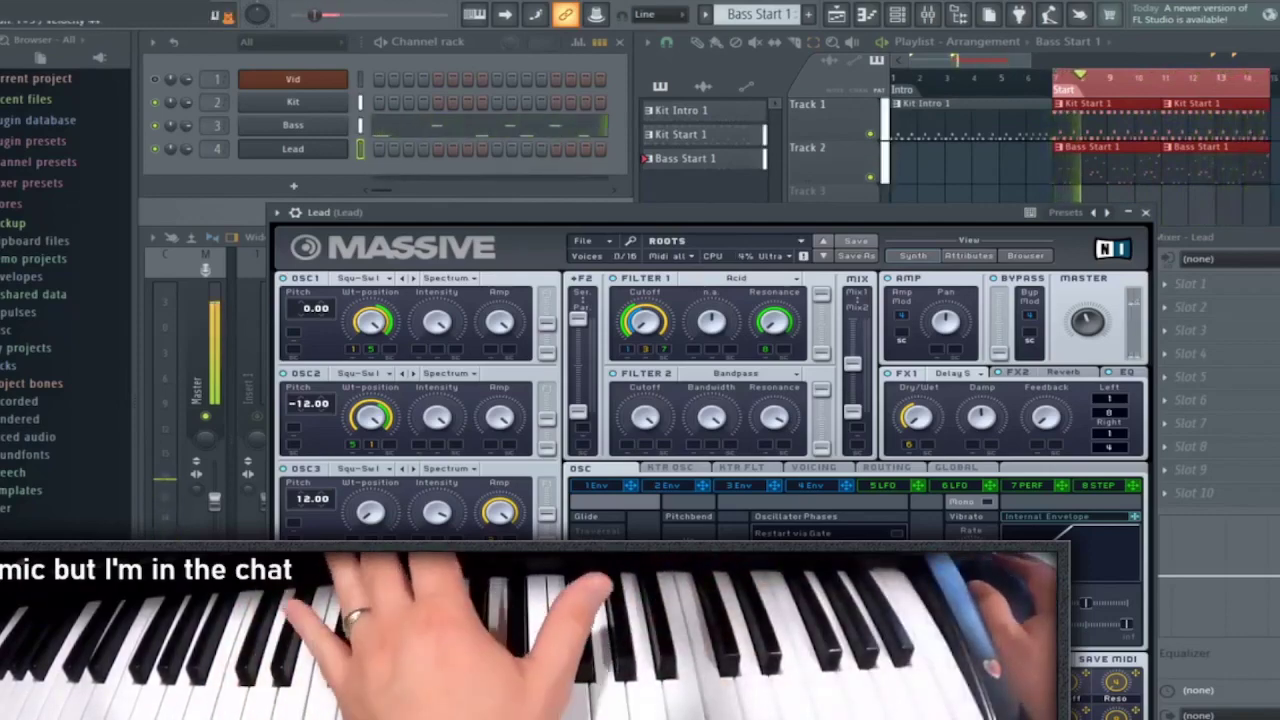
Create a new pattern named Lead Start 1
click(1157, 80)
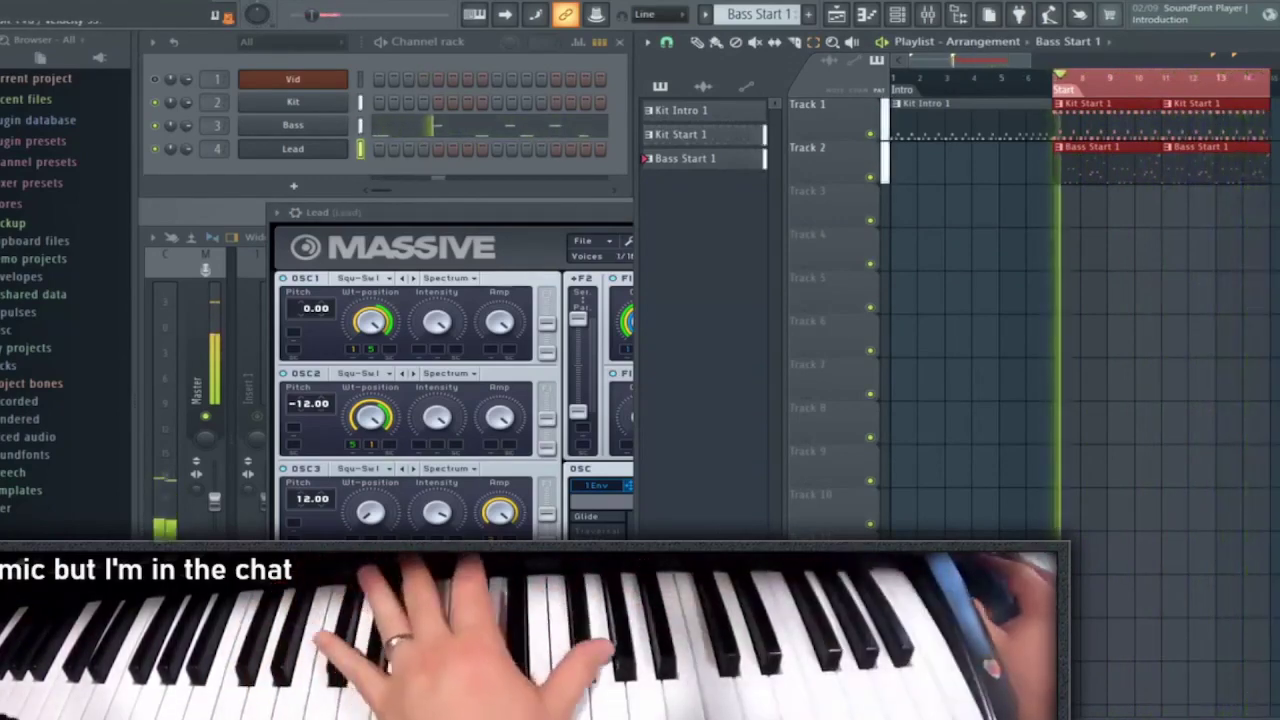
click(816, 16)
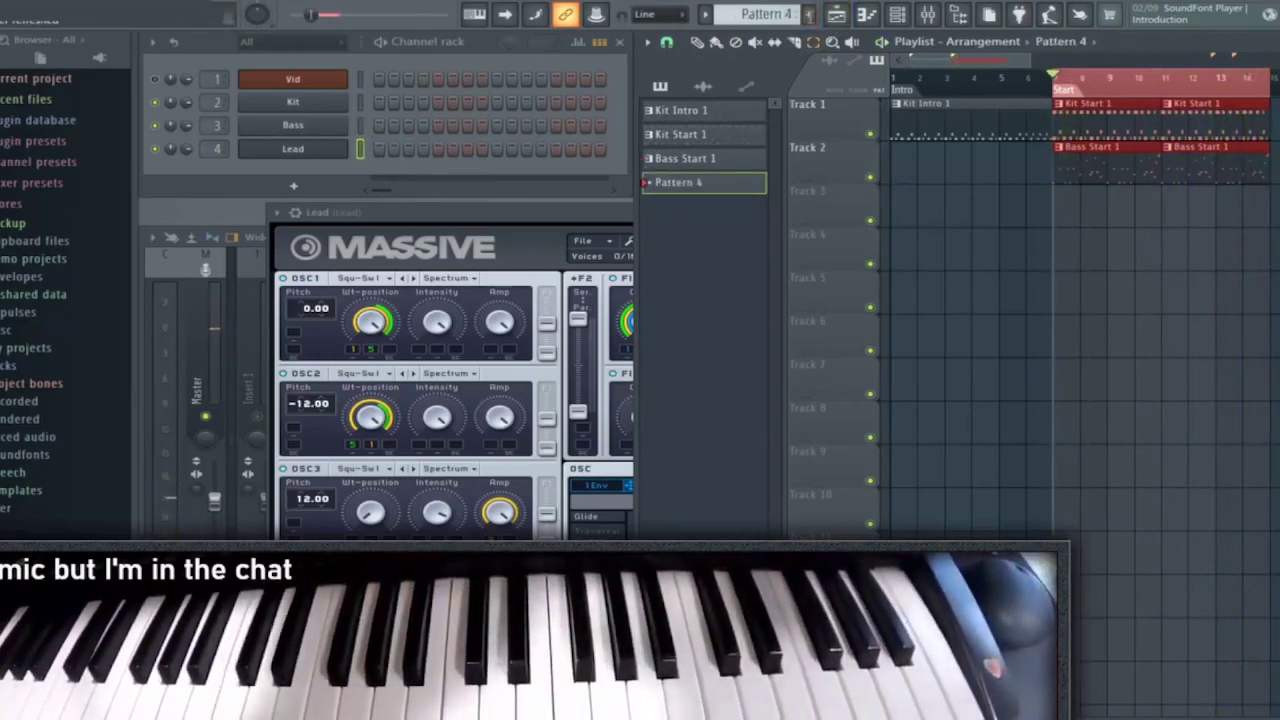
key(Return)
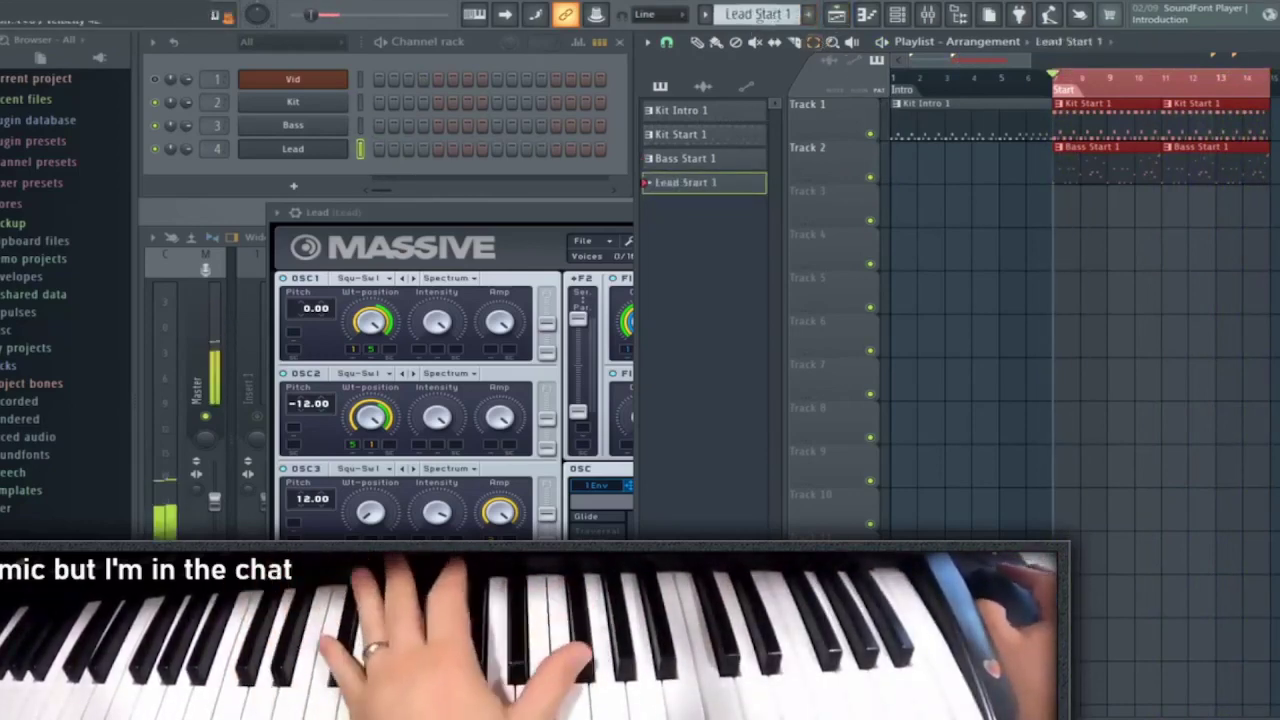